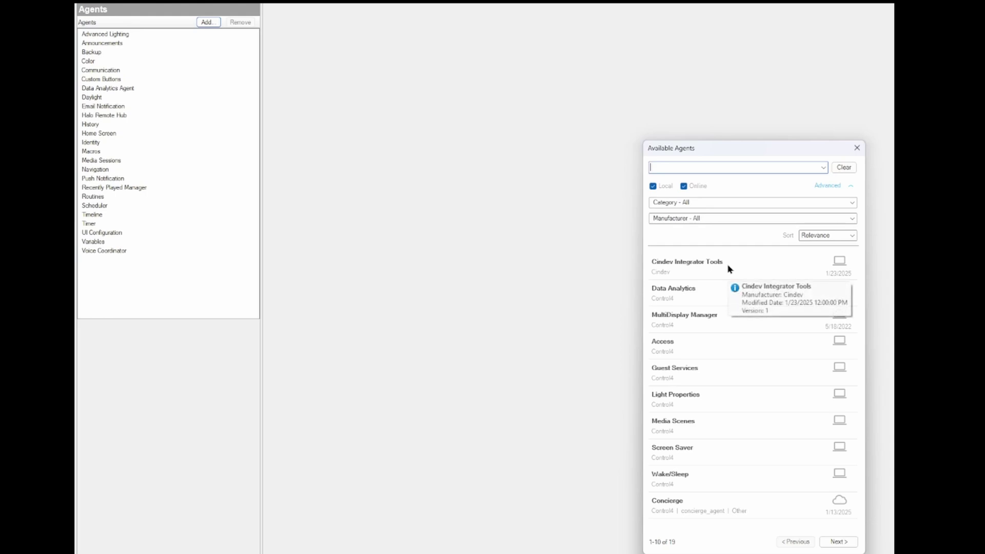
Step: Add the Cindev Integrator Tools agent to the project and go to its properties
click(728, 264)
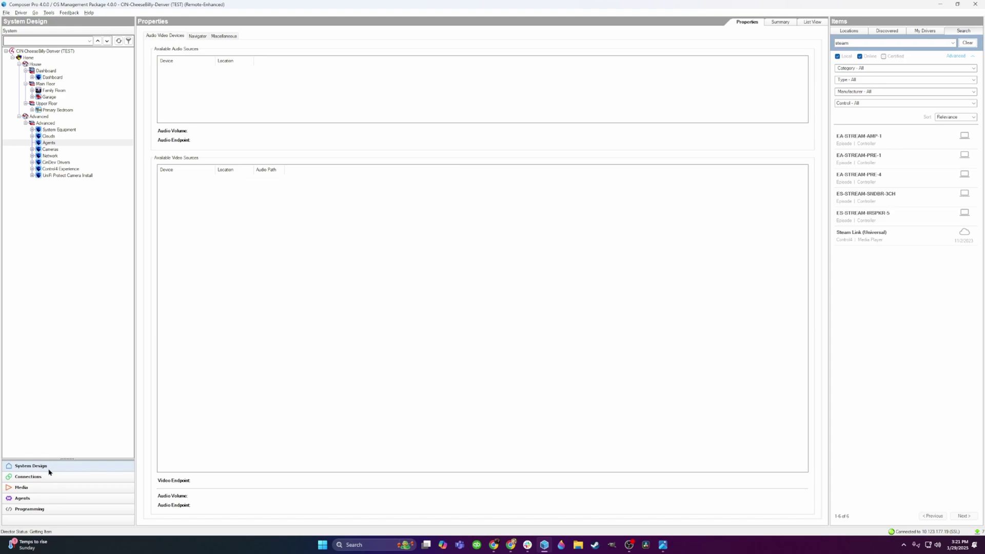
click(41, 501)
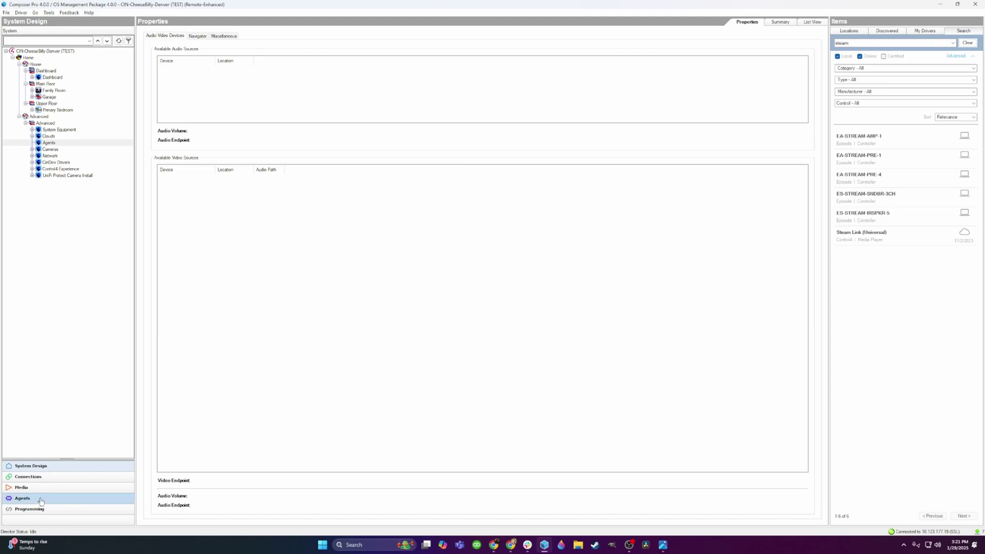
click(569, 175)
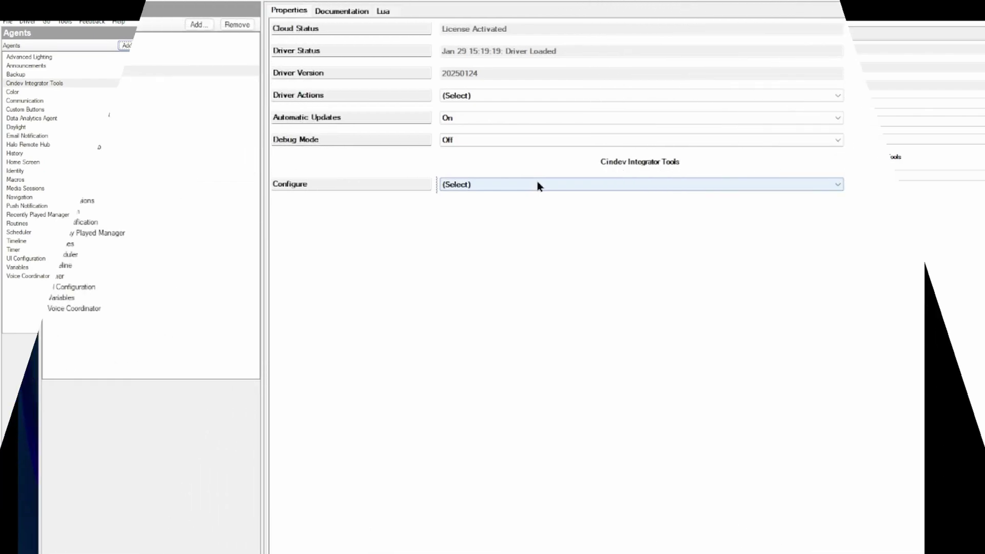
Step: Set the Configure property to (1) Email and to (2) Push in turn to view each notification type's settings
click(539, 185)
click(539, 205)
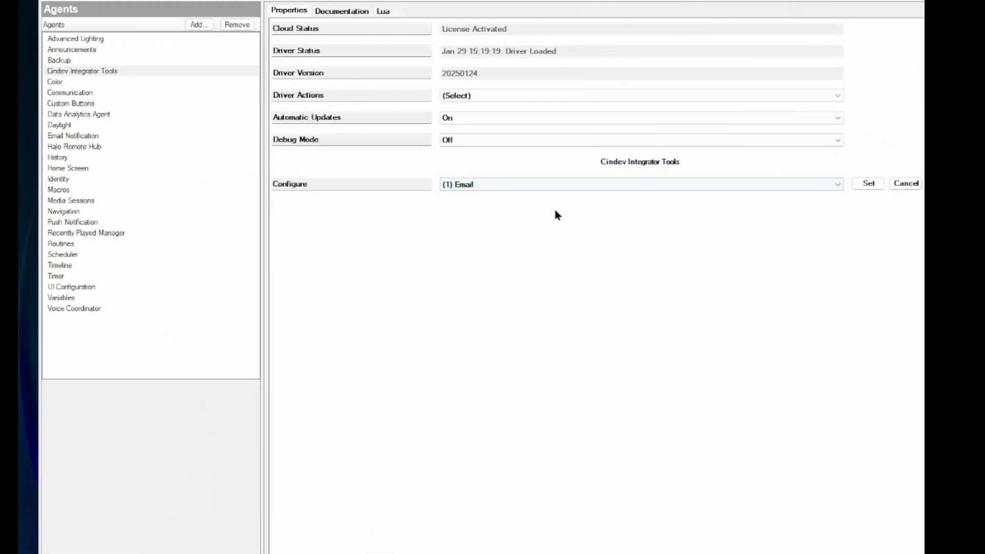
click(868, 185)
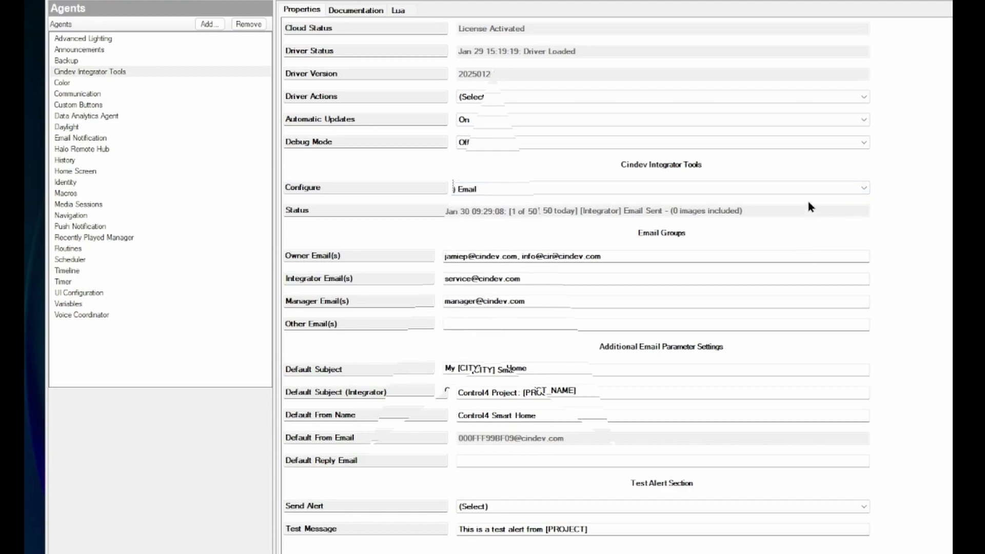
click(842, 189)
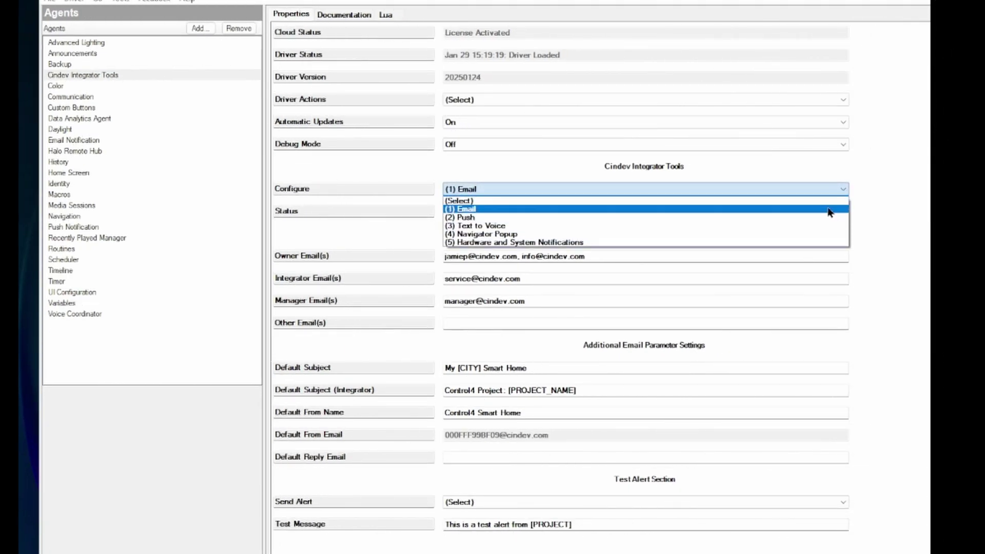
click(822, 218)
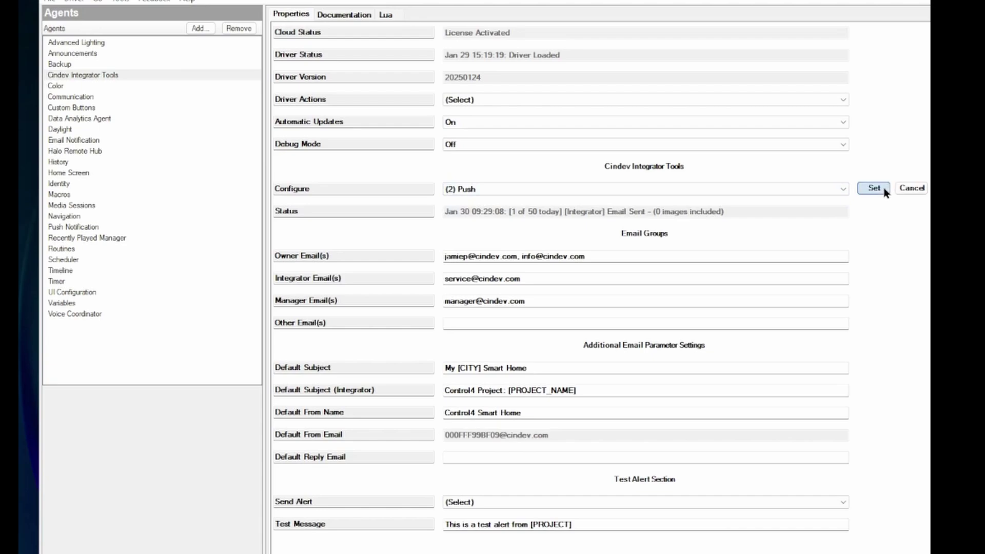
click(873, 189)
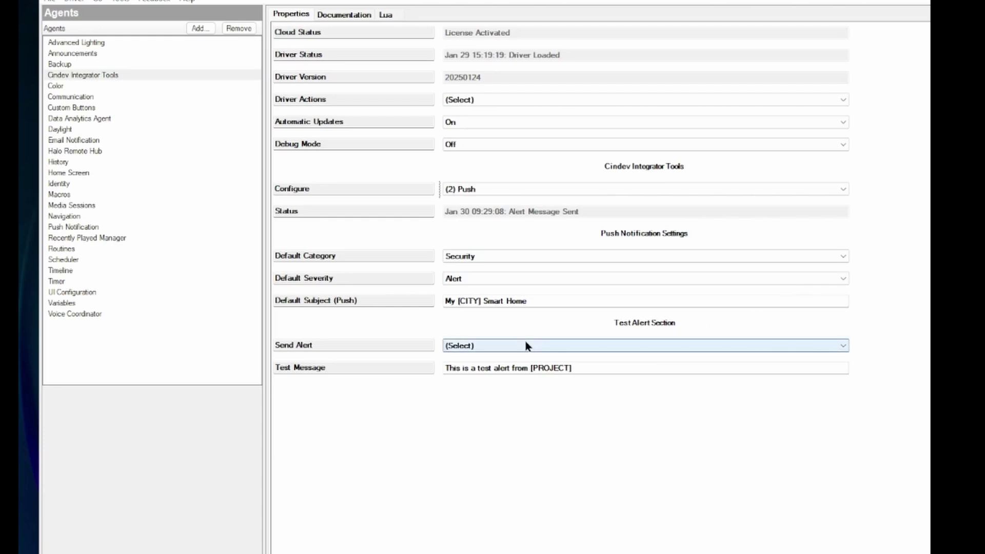
Step: Set Configure to (3) Text to Voice and apply Announcement Agent as the Voice Alert Output
click(536, 189)
click(525, 225)
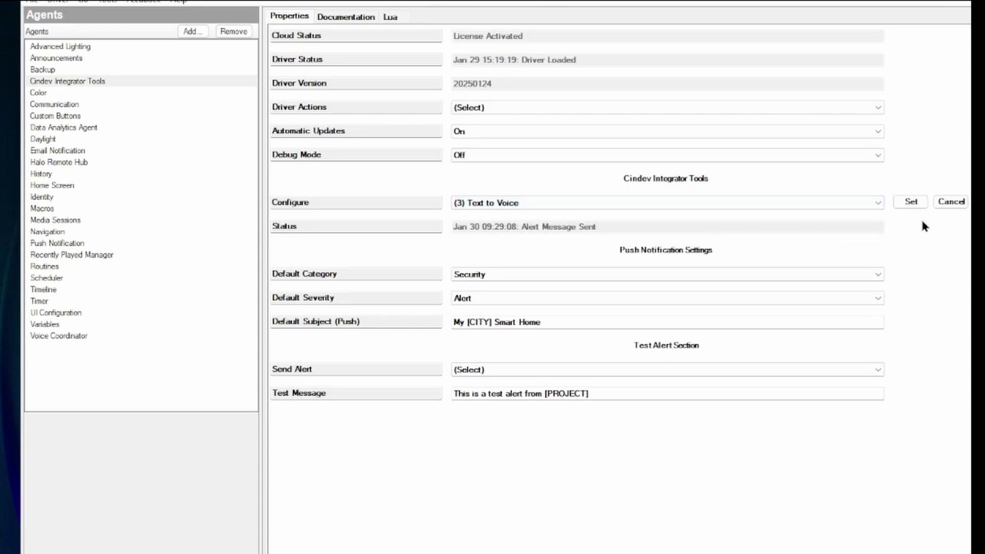
click(912, 202)
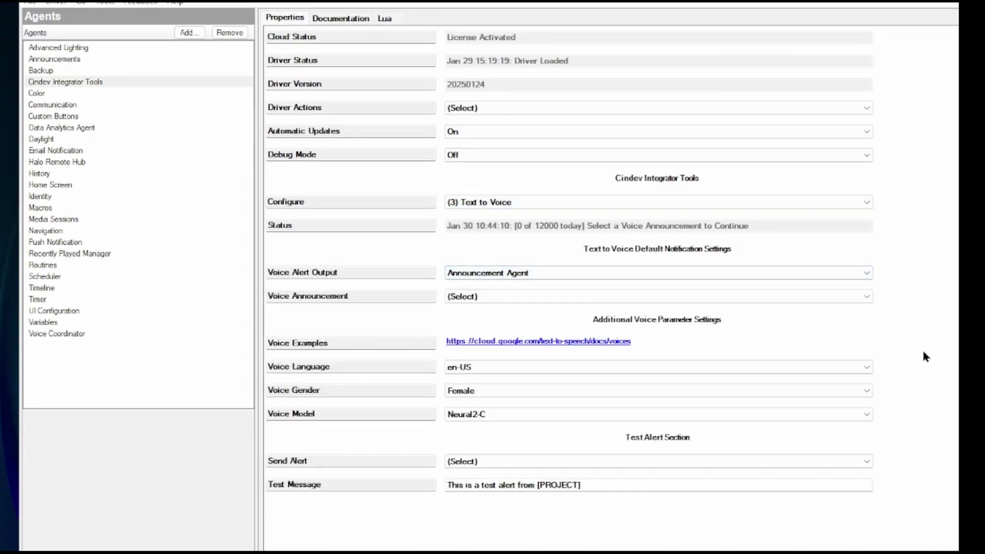
click(818, 273)
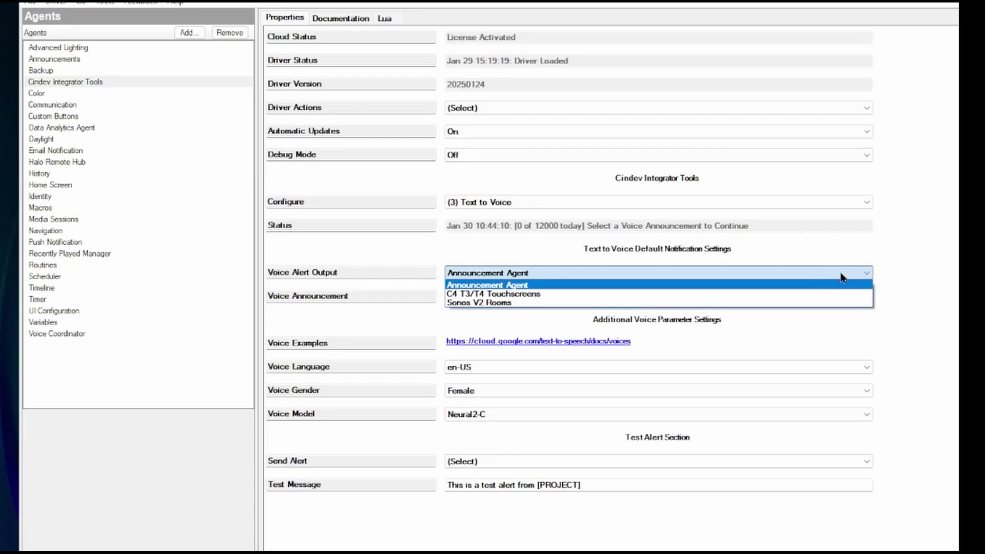
click(682, 286)
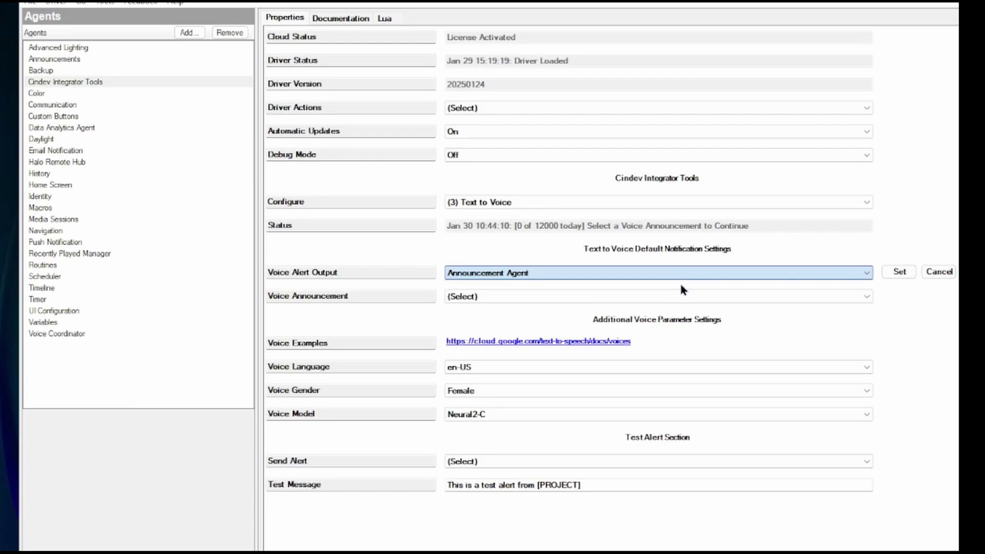
click(890, 269)
Step: Create a new announcement for the Voice Announcement property
click(538, 298)
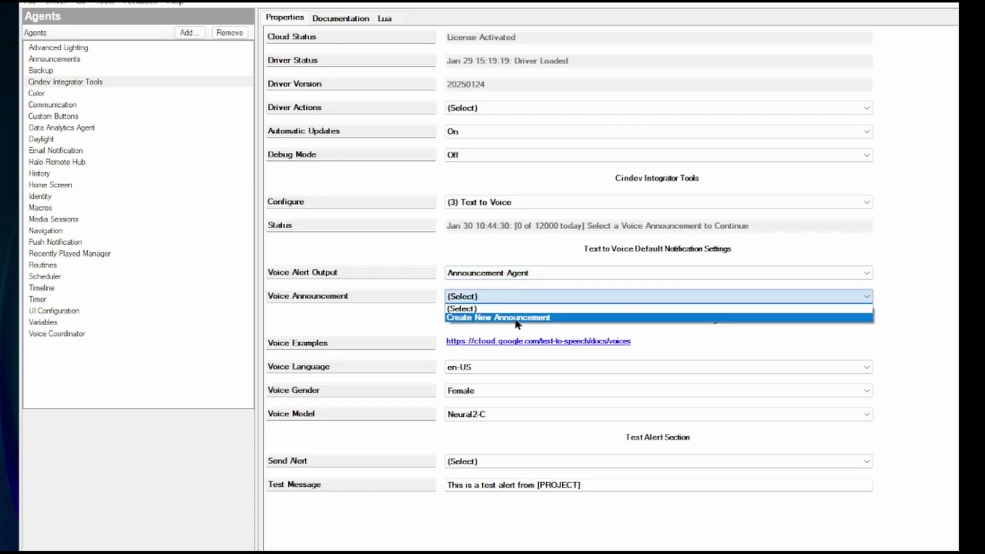
click(515, 317)
click(900, 295)
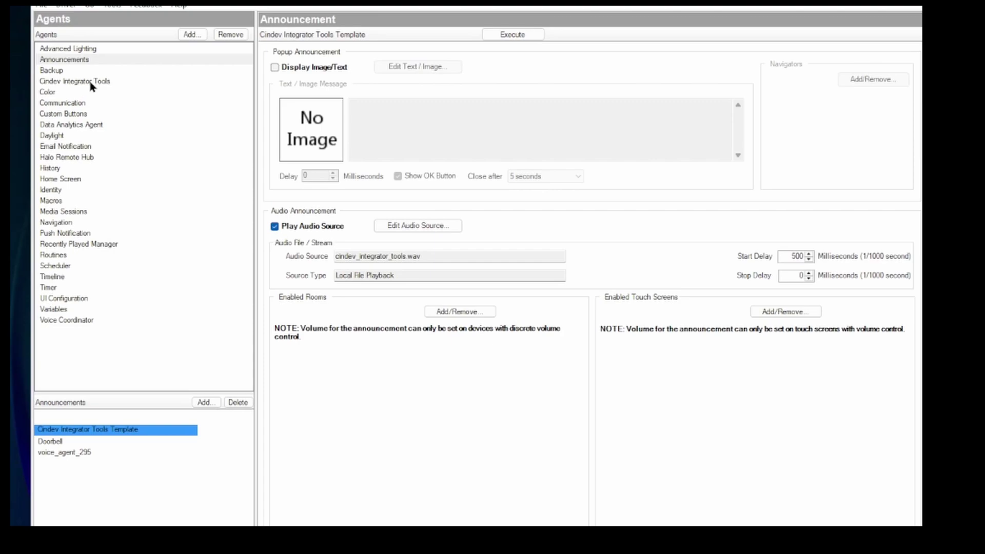
Step: Return to the Cindev Integrator Tools agent, set Configure to (4) Navigator Popup and open the Default Navigators selection
click(90, 82)
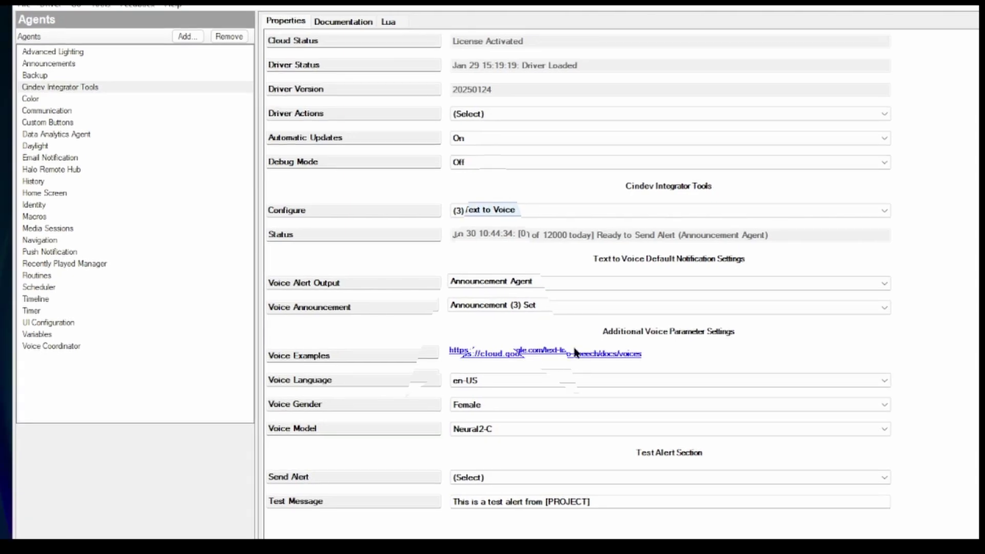
click(783, 211)
click(728, 259)
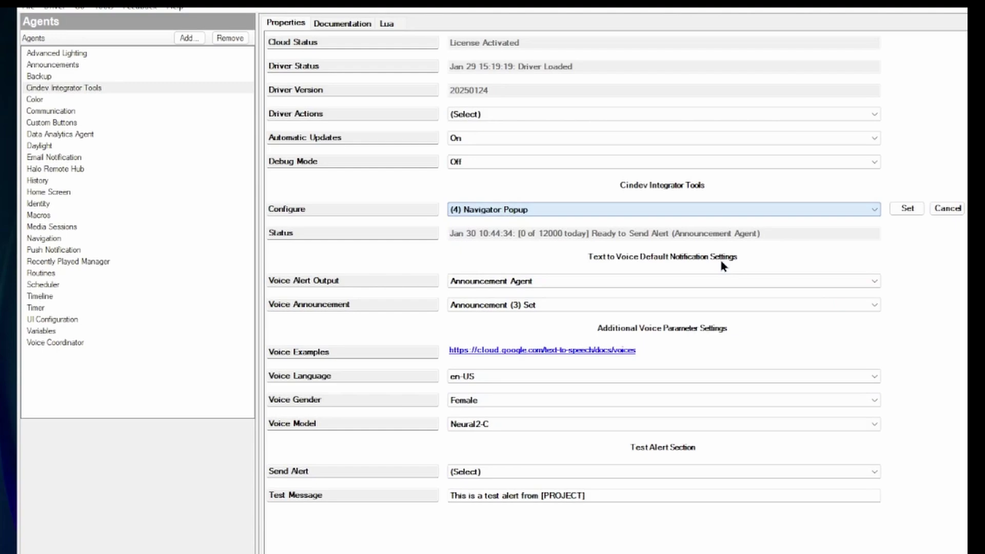
click(904, 208)
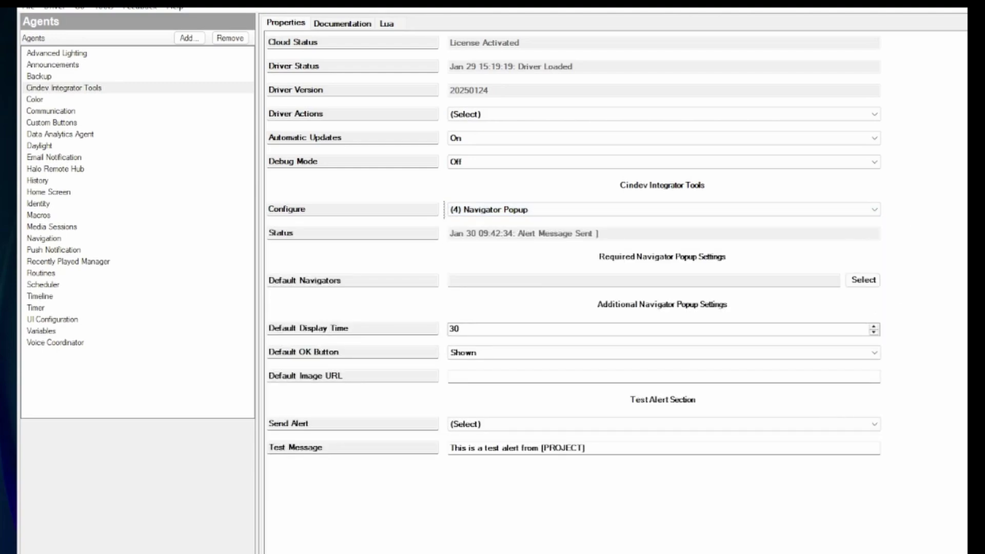
click(861, 286)
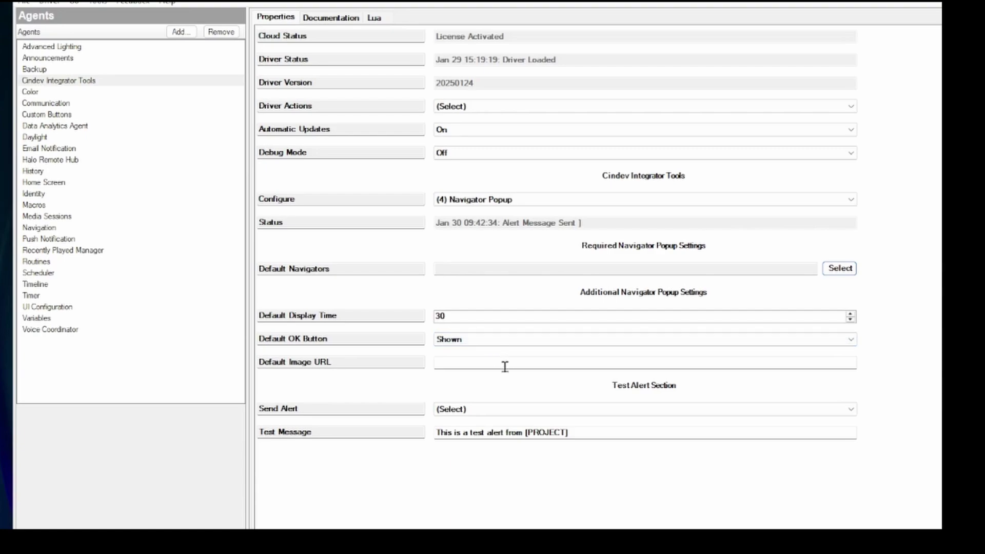
Step: Set Configure to (5) Hardware and System Notifications and choose (1) Project Loaded as the event
click(708, 199)
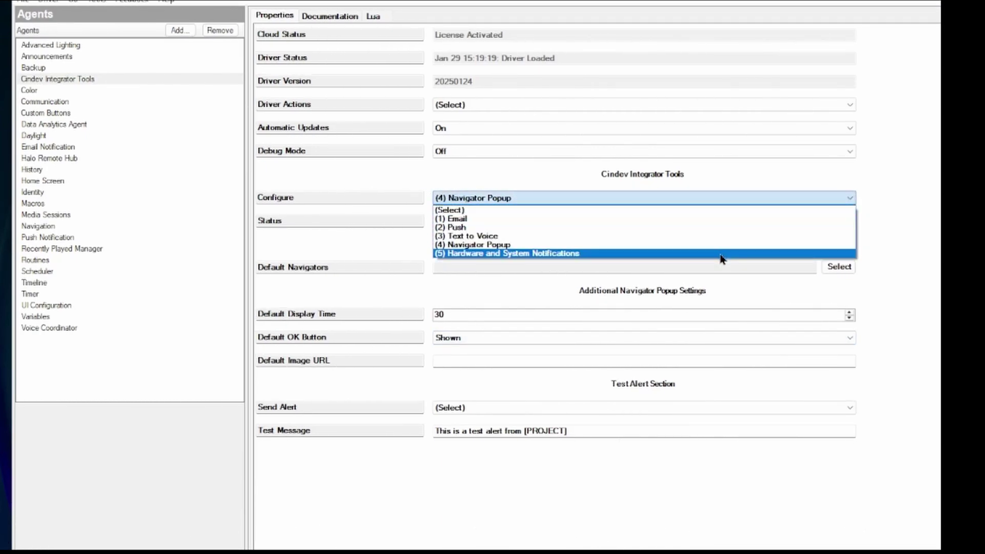
click(721, 253)
click(882, 198)
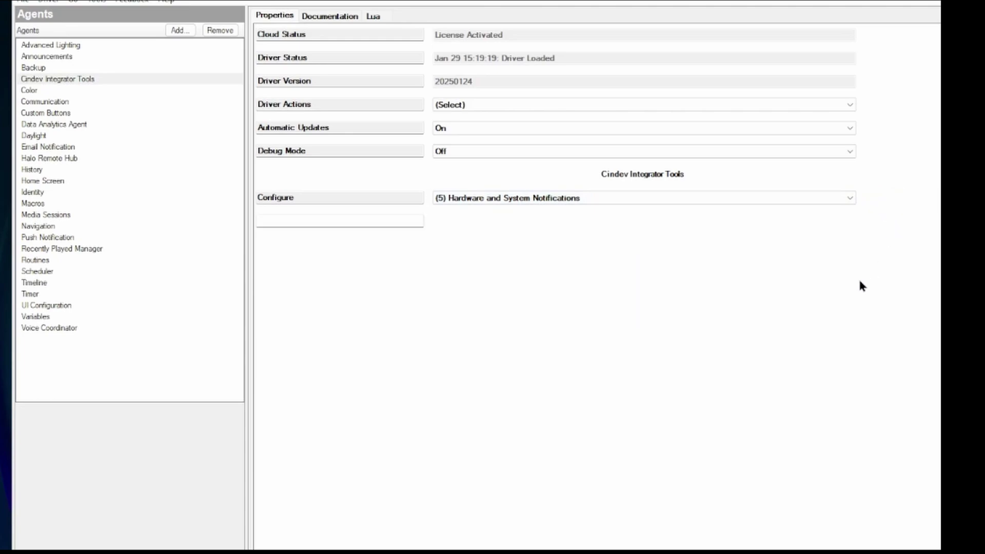
click(785, 246)
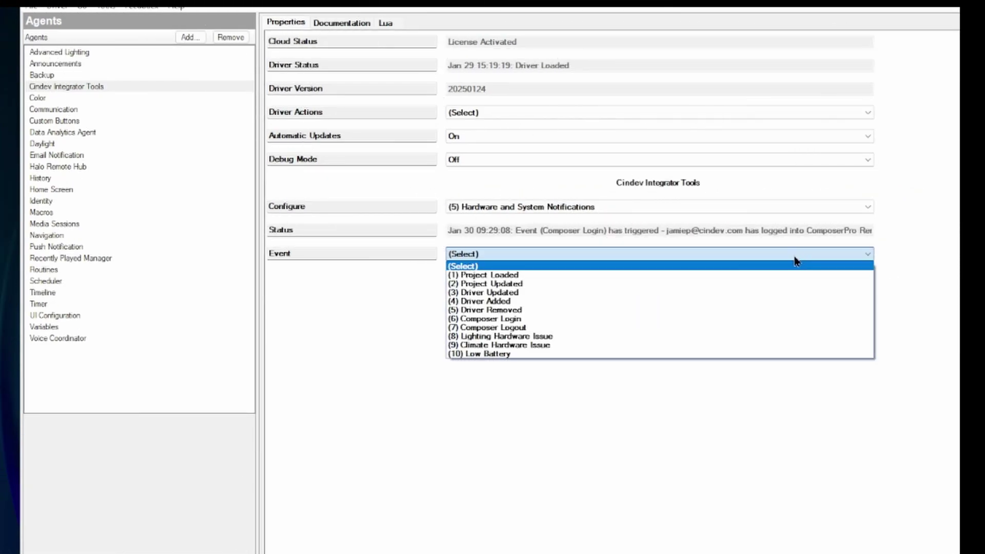
click(690, 277)
click(899, 253)
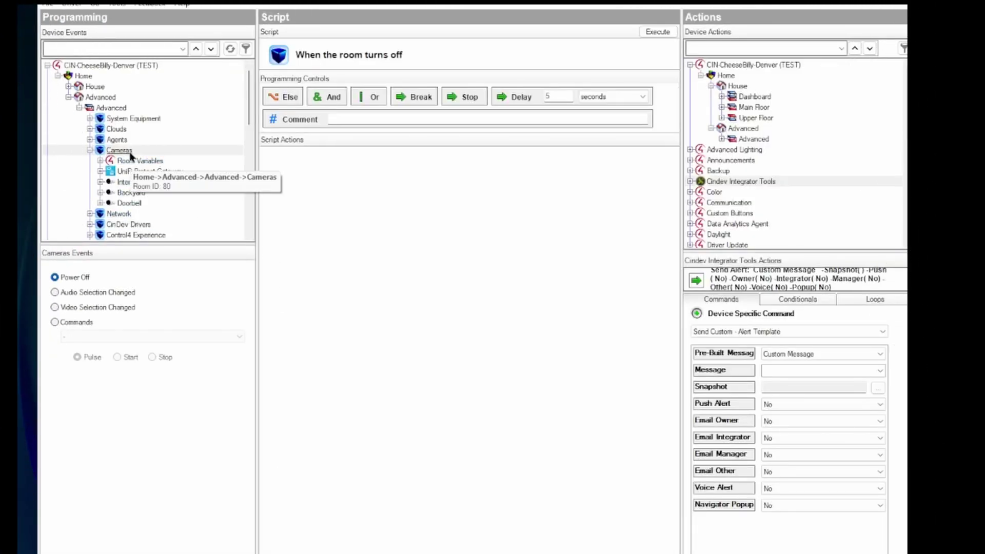
Step: Choose Detection - Package on the Doorbell camera as the programming event
click(130, 203)
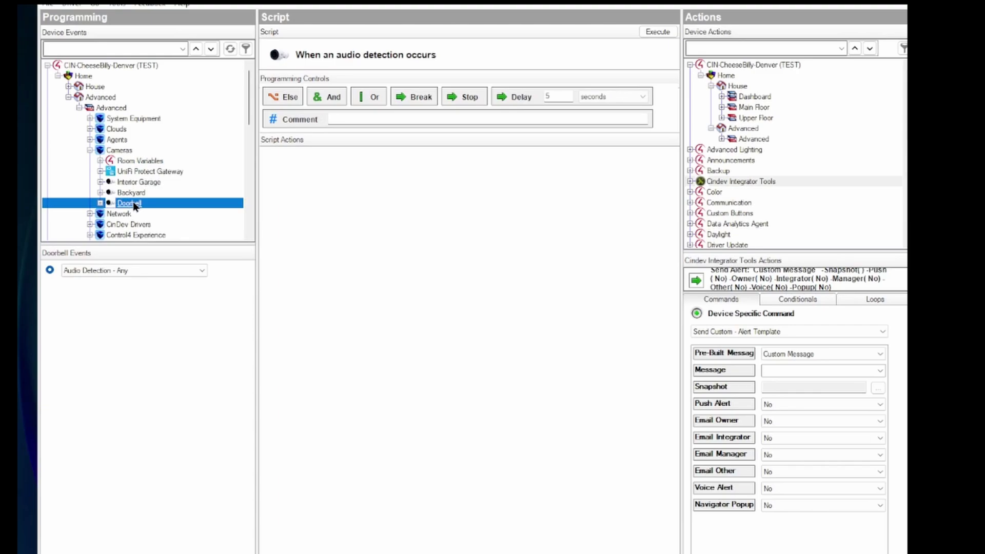
click(156, 272)
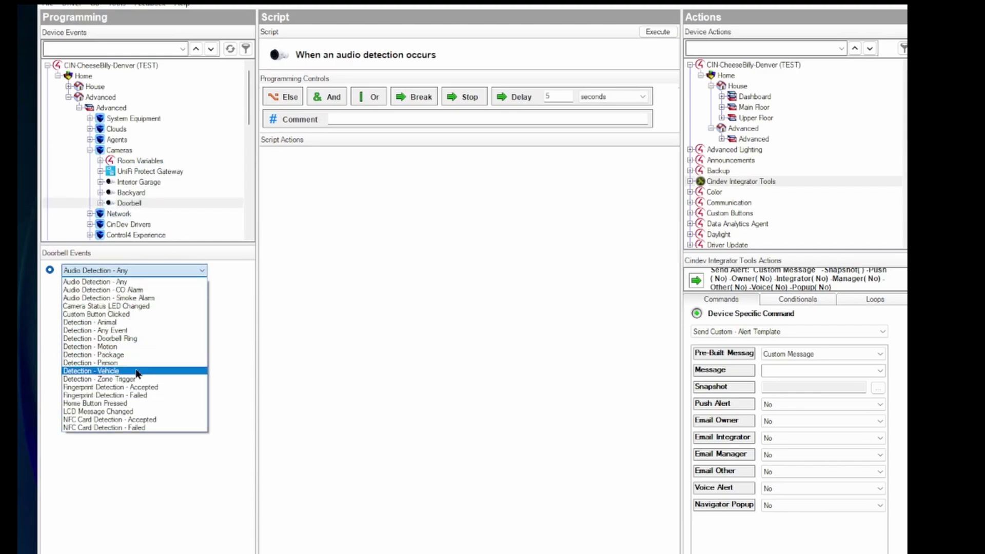
click(135, 355)
Step: Configure the Cindev Integrator Tools alert template with the message "Package has arrived", Push Alert set to Alert and Voice Alert set to Yes
click(734, 183)
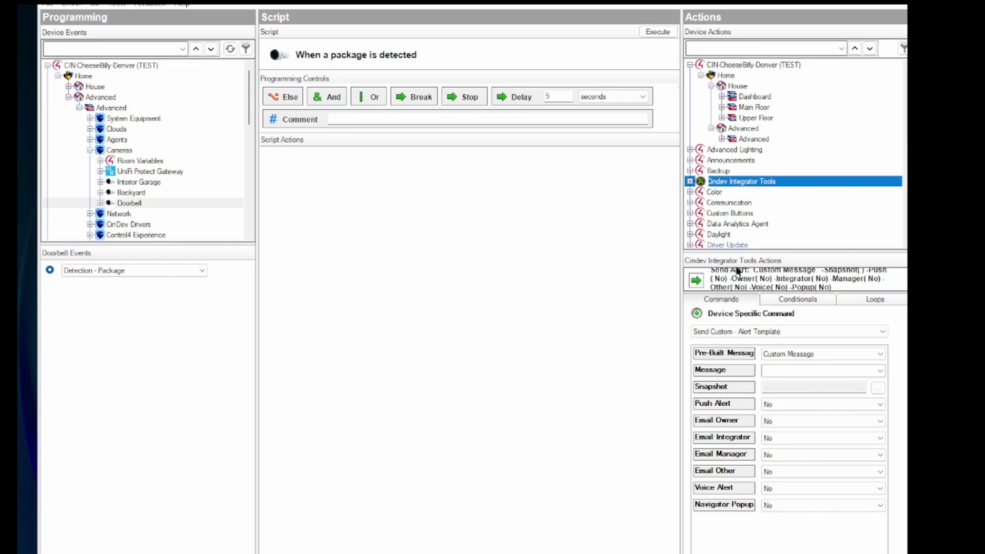
click(829, 358)
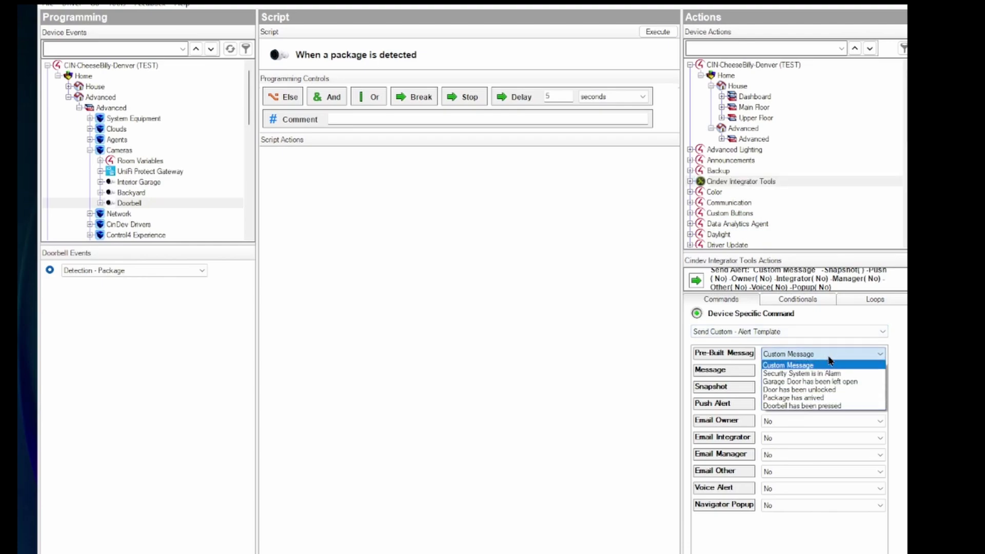
click(833, 399)
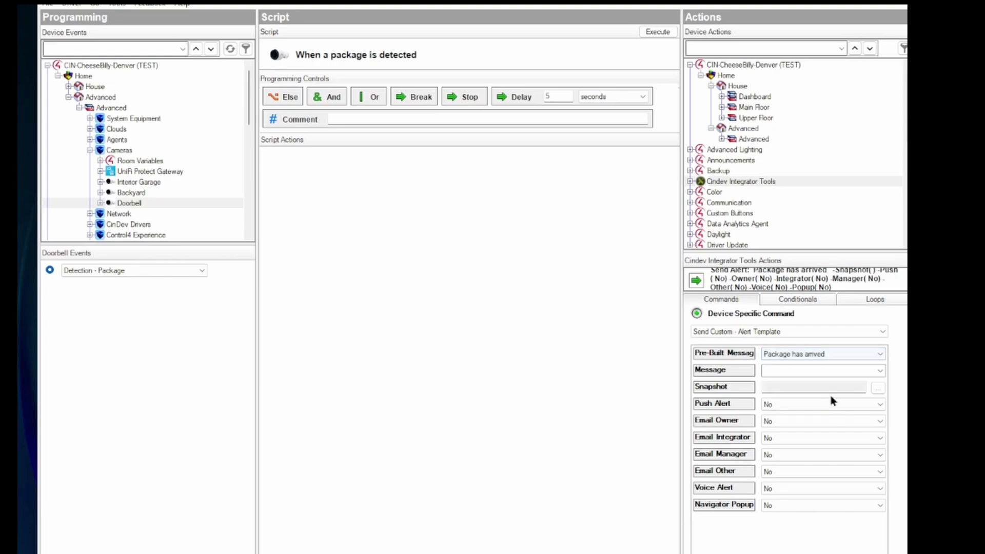
click(822, 404)
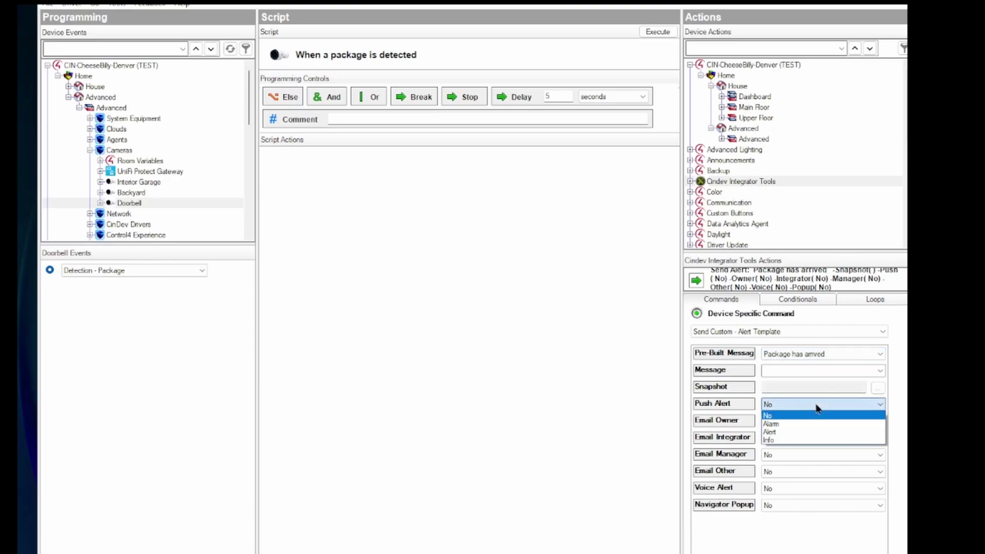
click(802, 433)
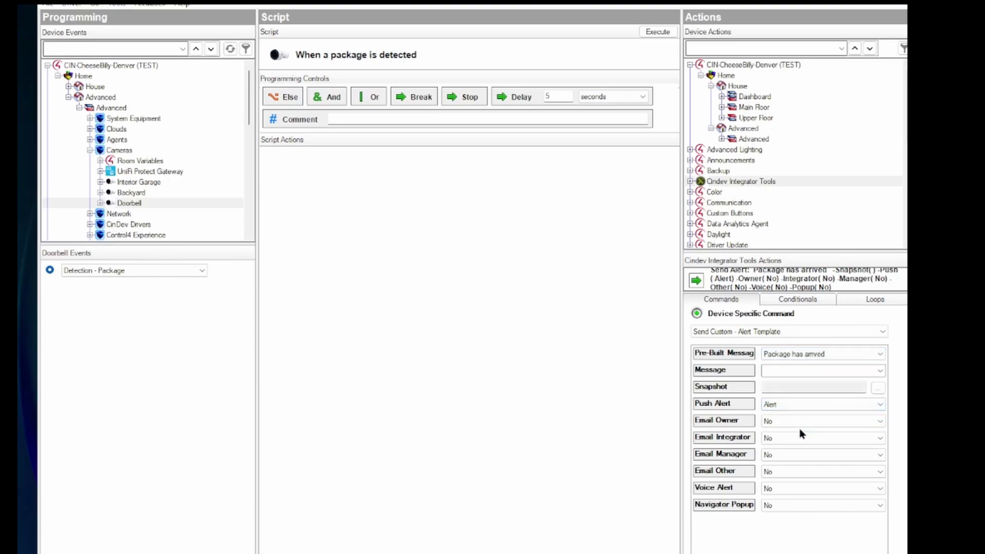
click(796, 491)
click(798, 508)
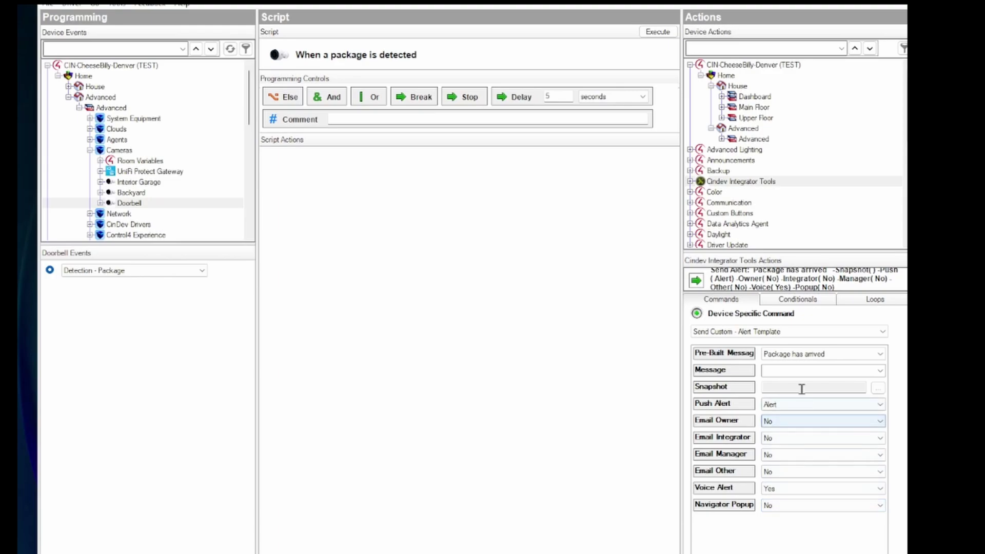
Step: Select the Doorbell camera as the alert's snapshot source and add the alert command to the package detection script
click(879, 389)
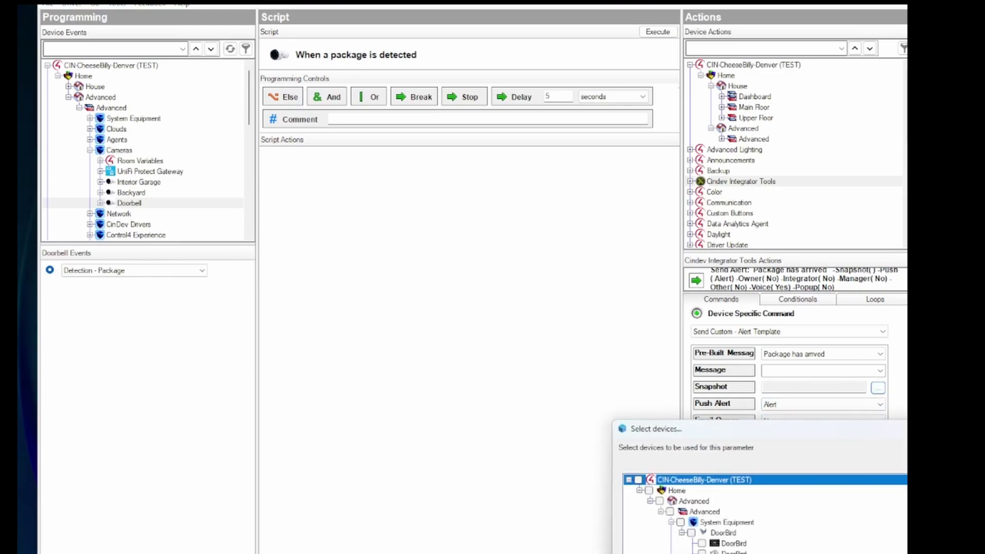
key(Return)
drag(696, 280, 536, 393)
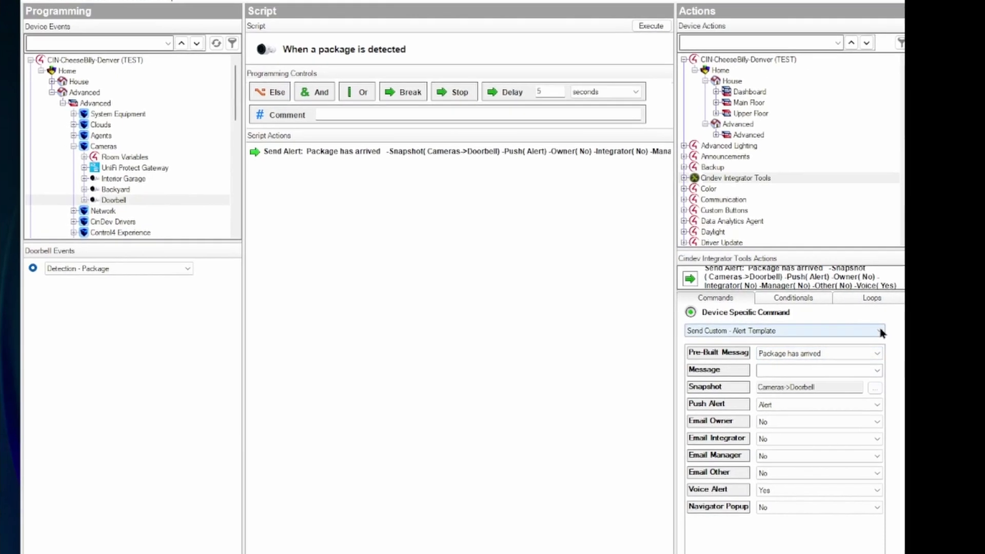
Step: Show the device-specific commands available for Cindev Integrator Tools
click(881, 332)
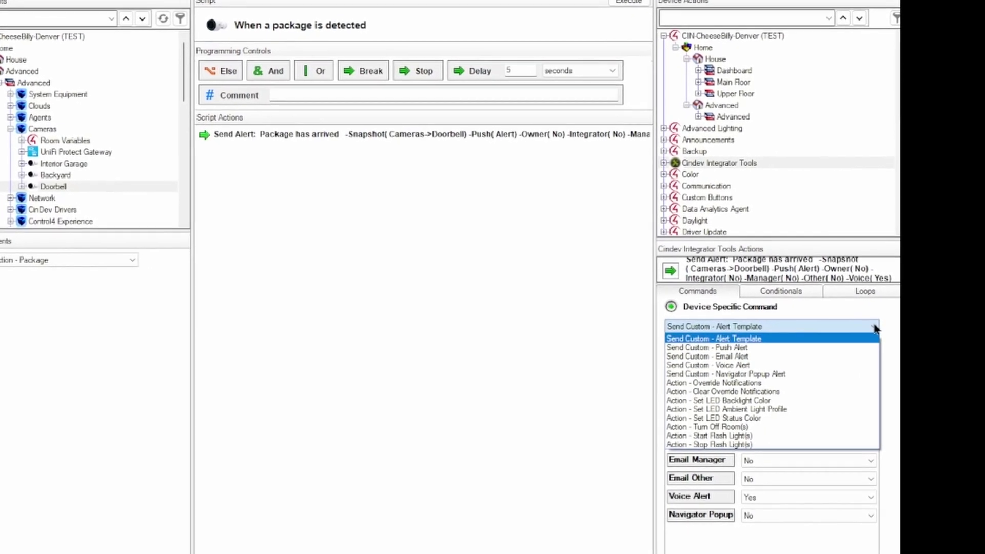